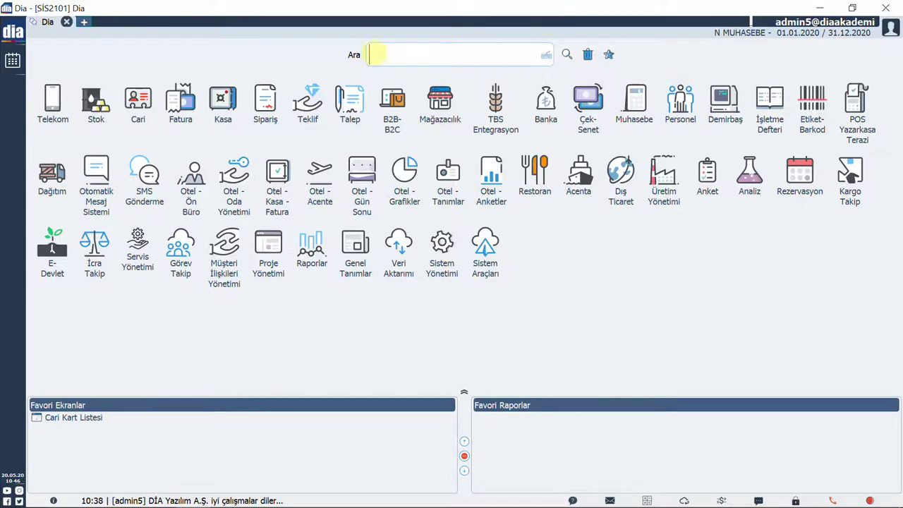
- Find and open the Kasa Fişleri list, and start a new Cari Hesap Ödeme voucher
key("F2")
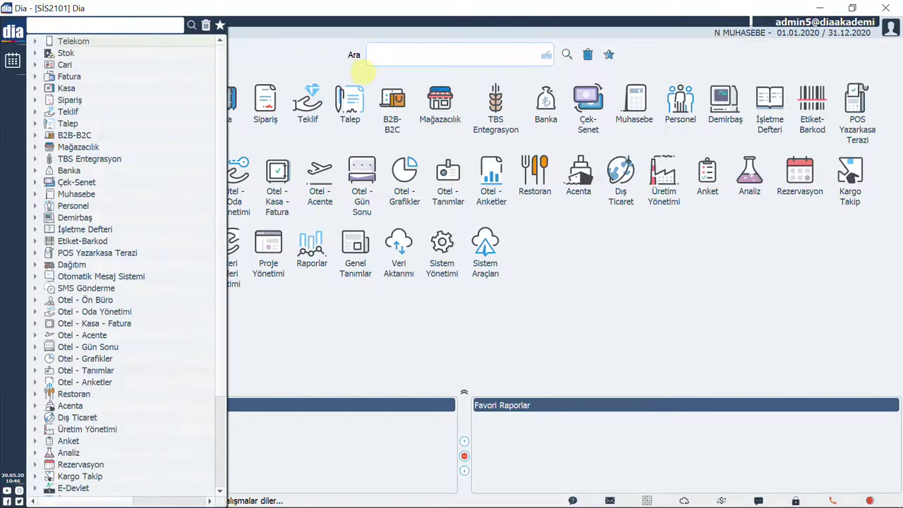
type("kasa")
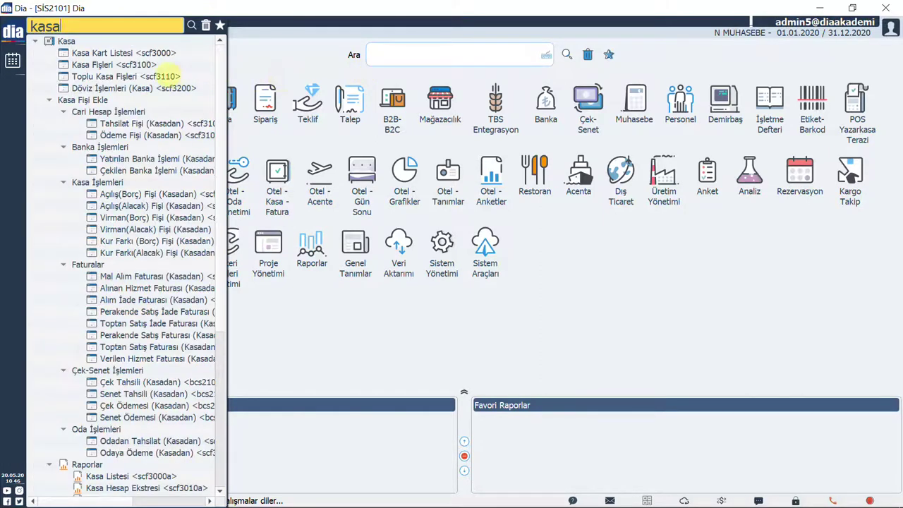
left_click(164, 66)
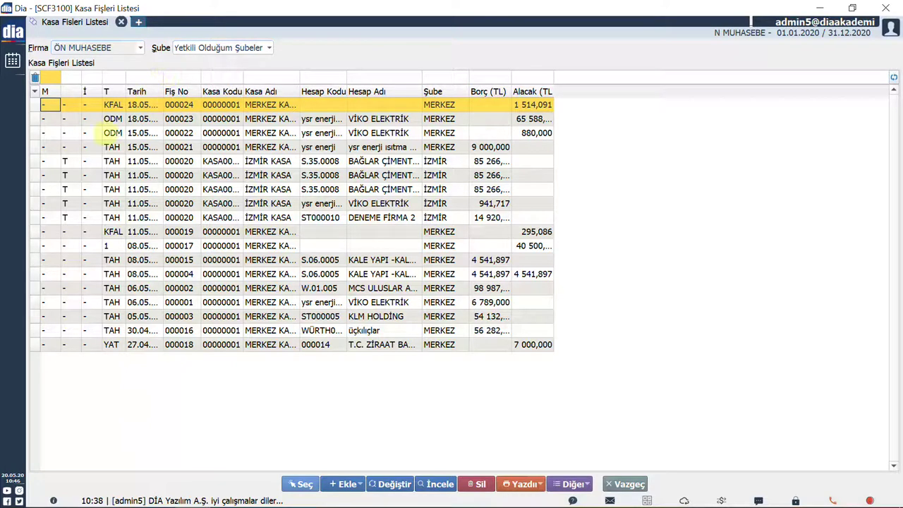
left_click(347, 484)
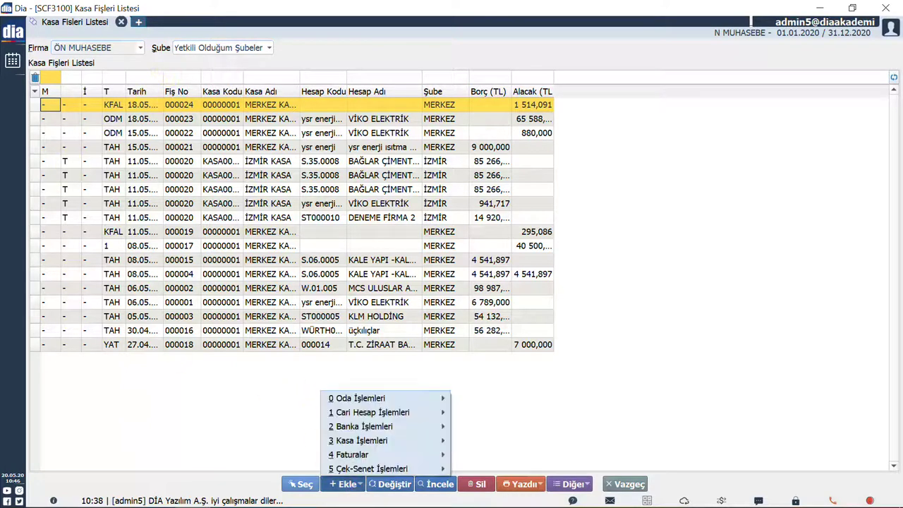
mouse_move(384, 412)
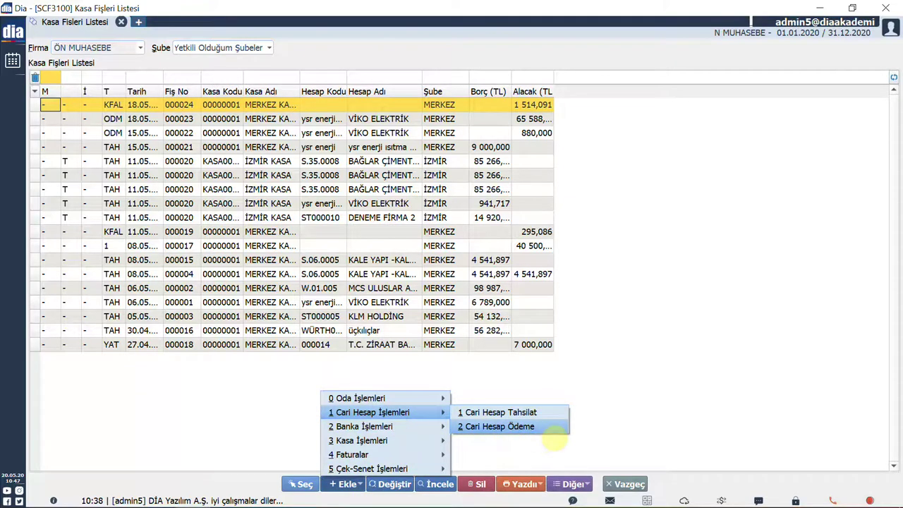
left_click(544, 427)
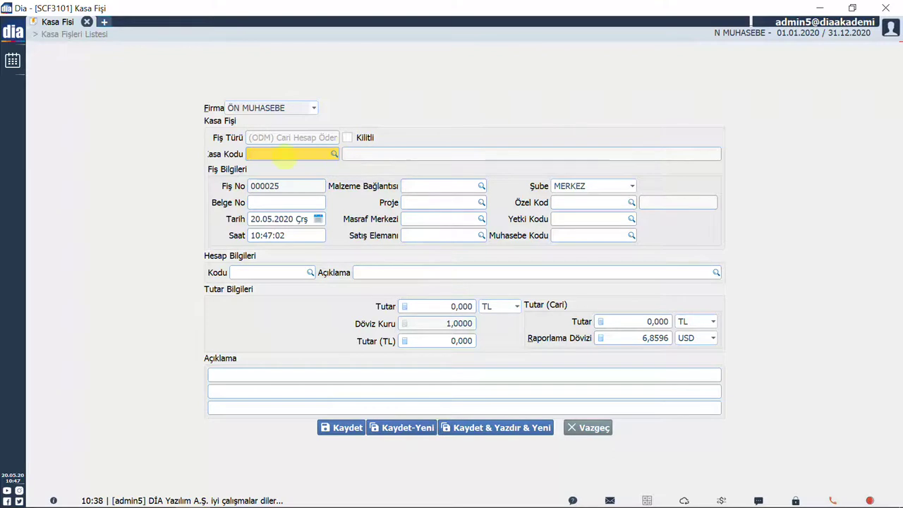
- Choose MERKEZ KASA as the voucher's cash register and enter 999TT as its document number
key("F1")
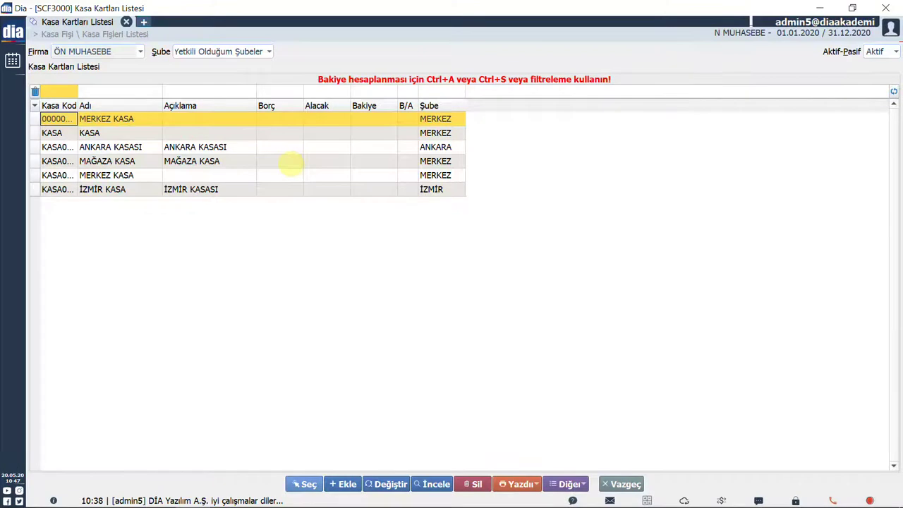
key("Return")
key("Return")
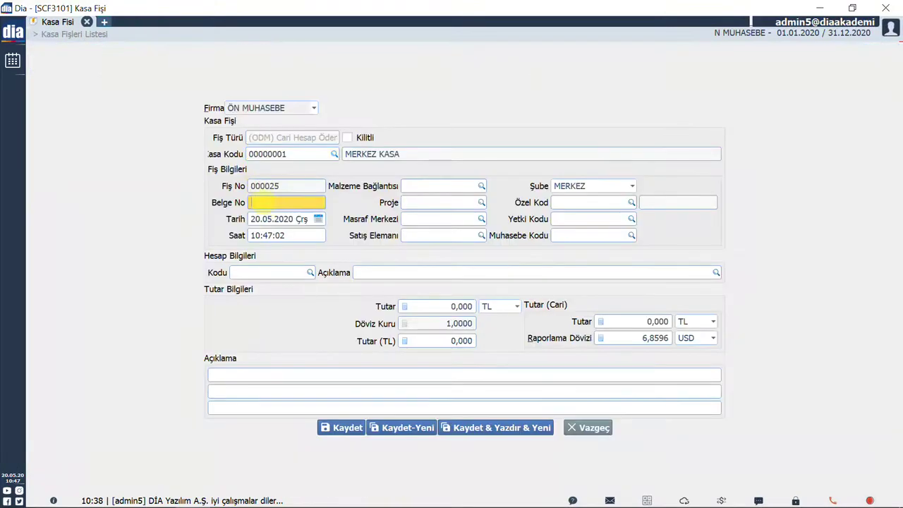
type("999TT")
key("Return")
- Set the voucher's date to 06.05.2020 and its branch to MERKEZ
key("F1")
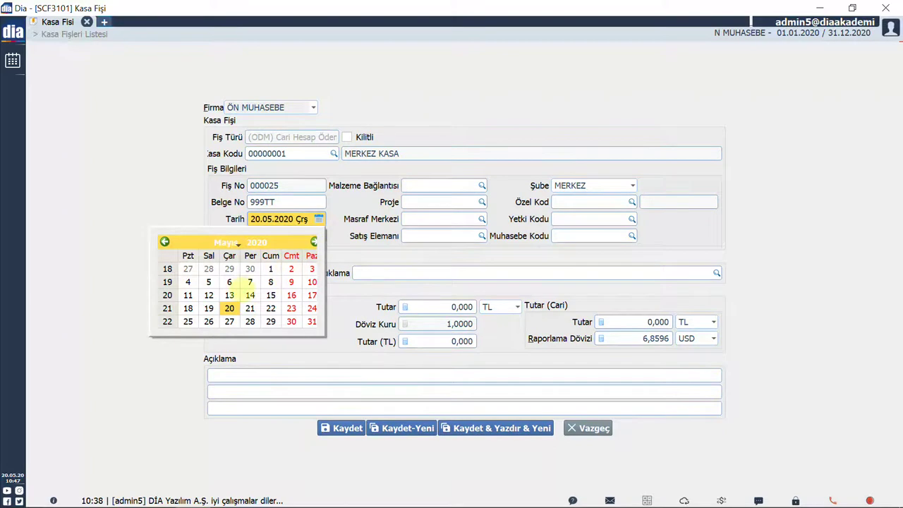
left_click(230, 281)
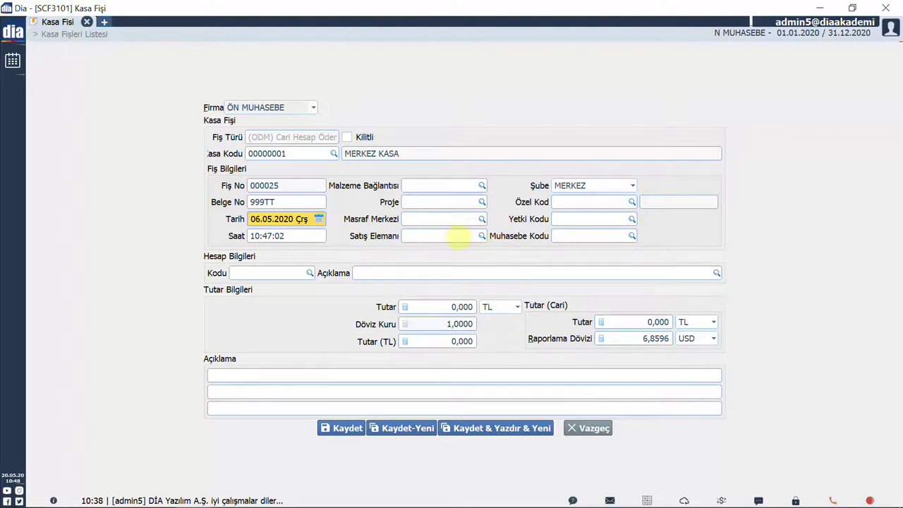
left_click(633, 186)
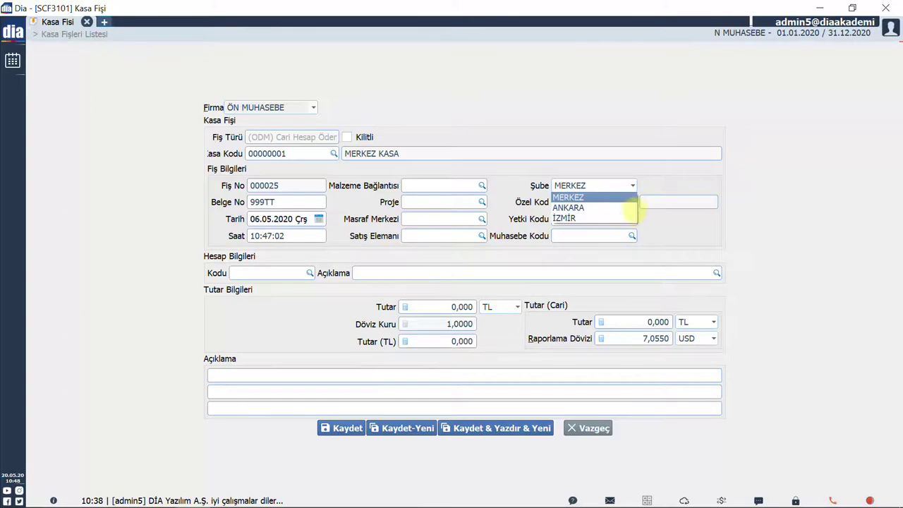
left_click(624, 199)
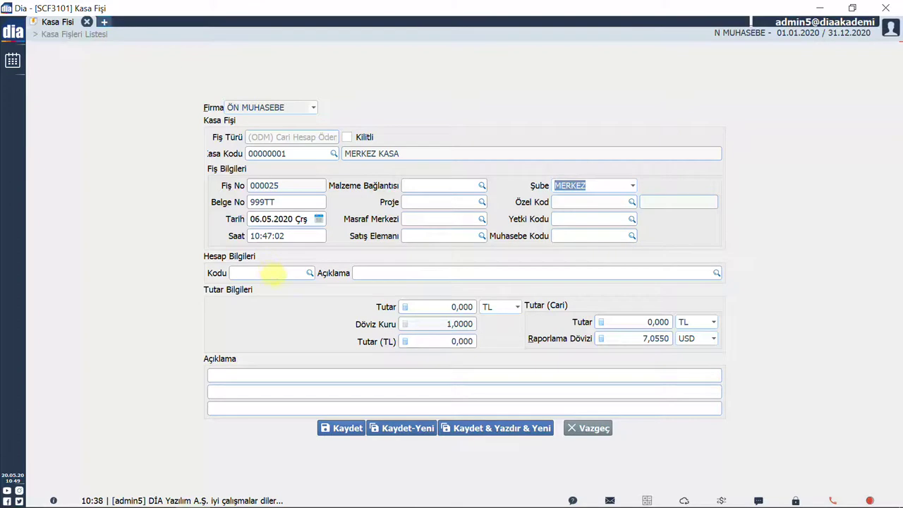
- Pick the current account ysr enerji ısıtma soğutma ltd.şti. for the voucher's account details
left_click(268, 272)
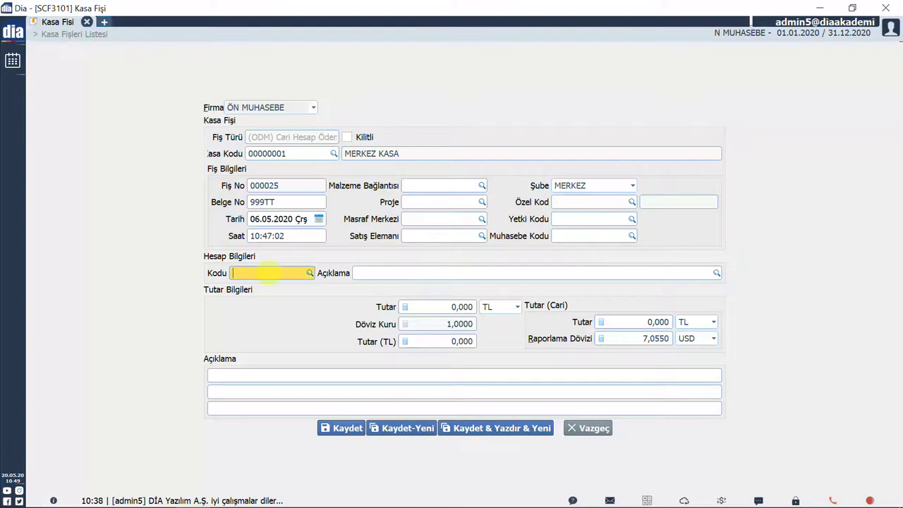
double_click(270, 275)
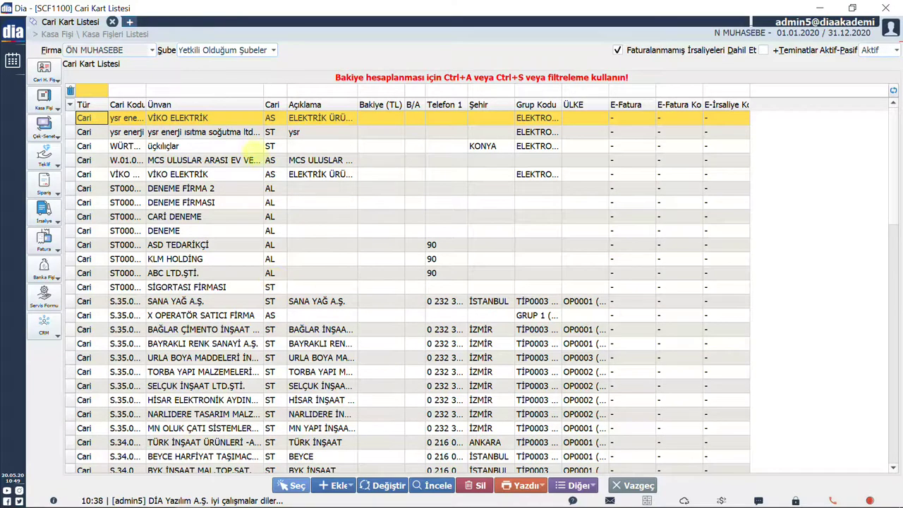
left_click(243, 135)
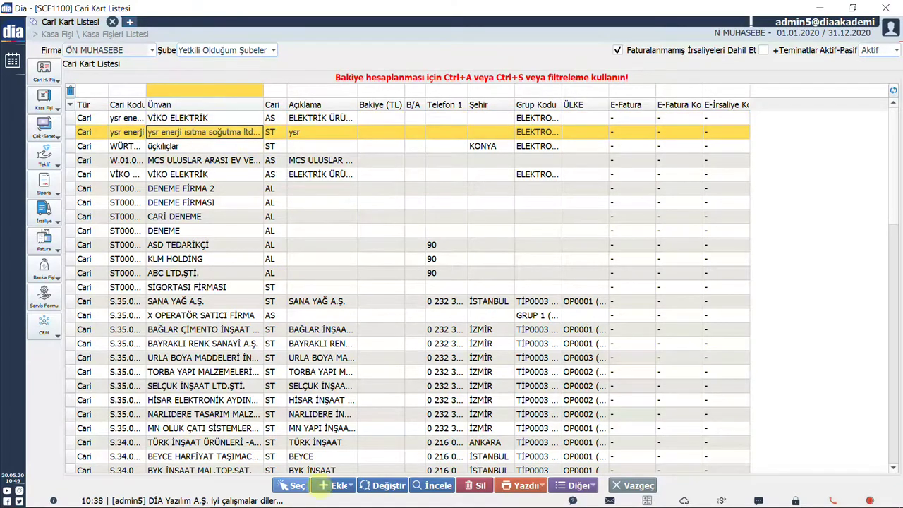
left_click(305, 487)
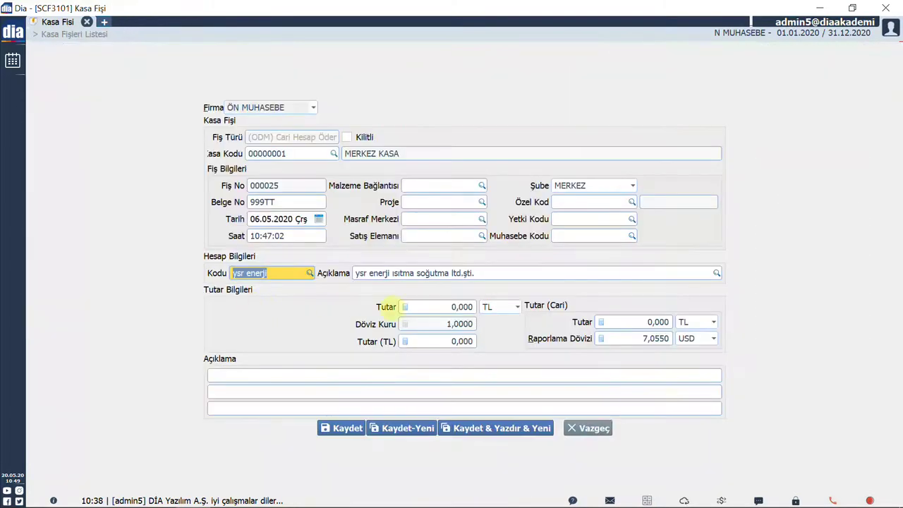
- Enter an amount of 9500 USD with the description CHÖ and save the payment voucher
left_click(459, 307)
type("9500")
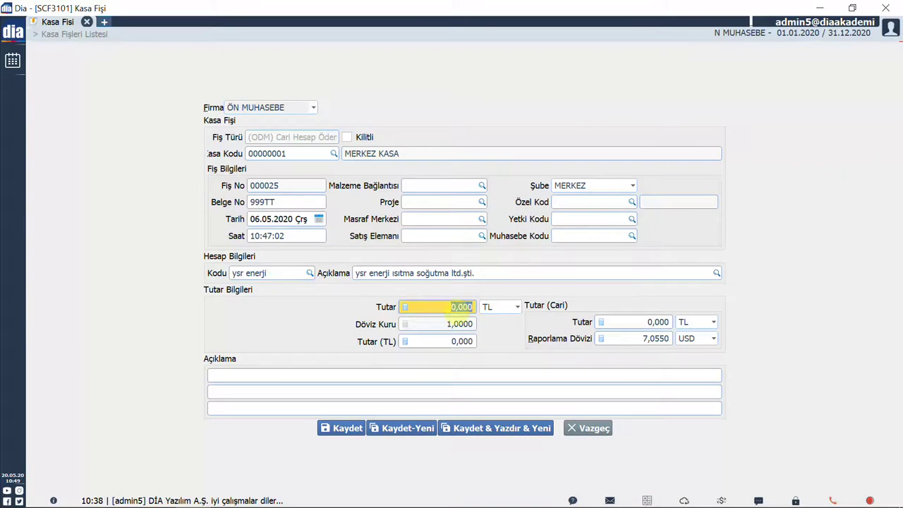
left_click(515, 308)
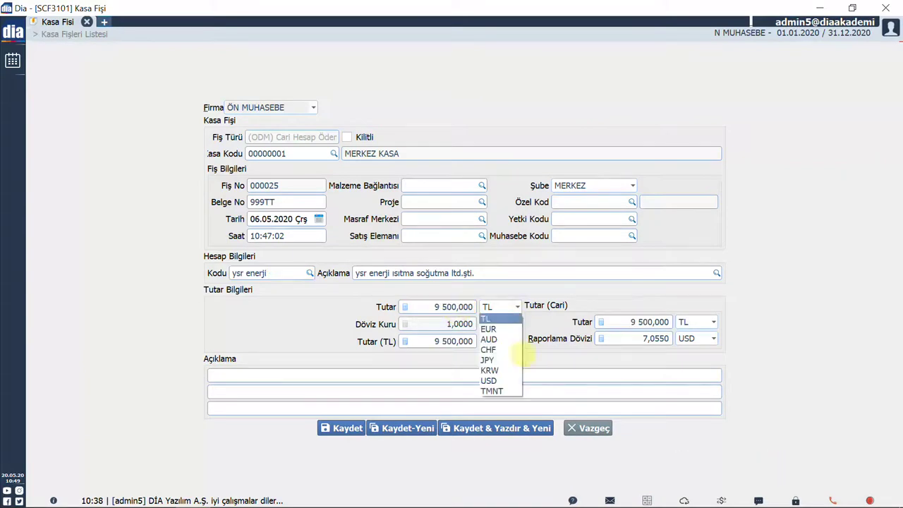
left_click(488, 380)
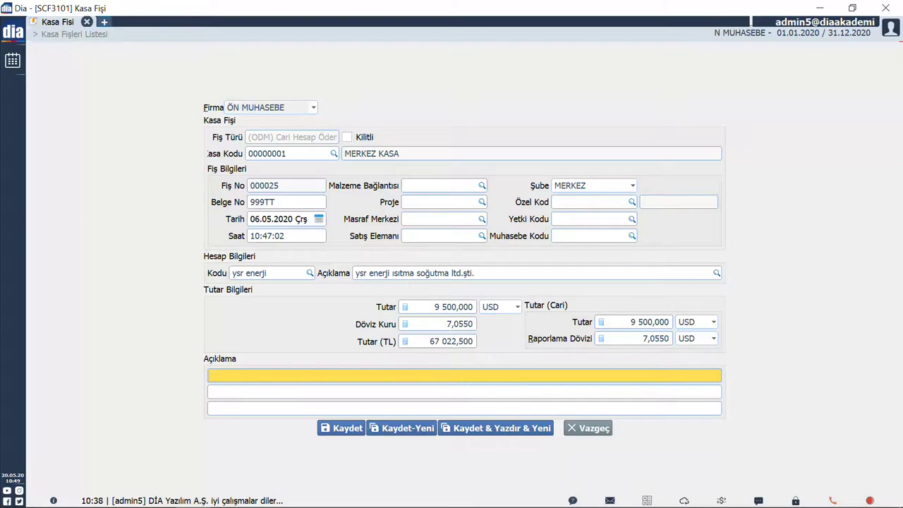
type("CHÖ")
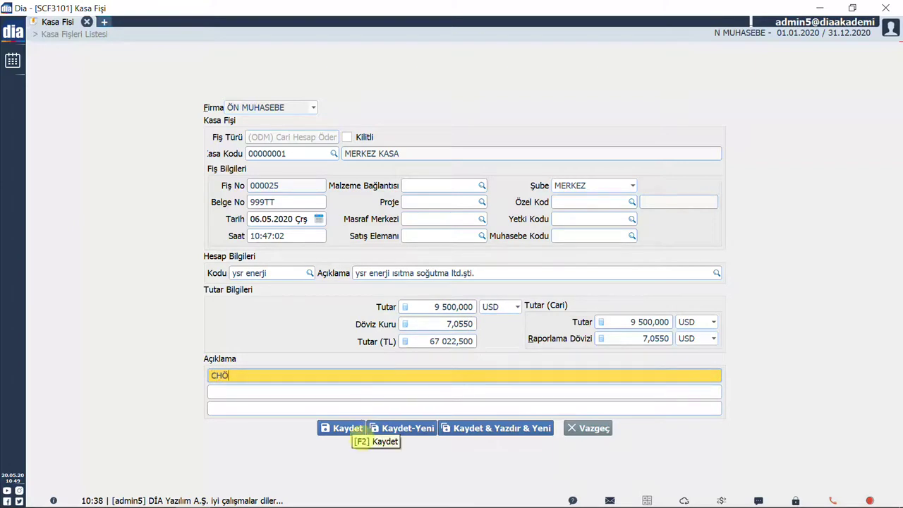
left_click(354, 428)
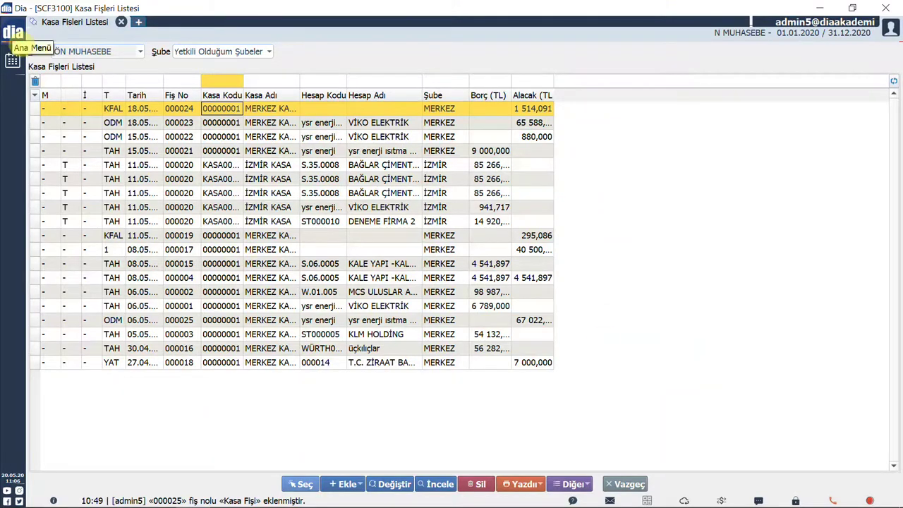
- Open the Kasa Kart Listesi and calculate the balances of all cash registers
left_click(12, 33)
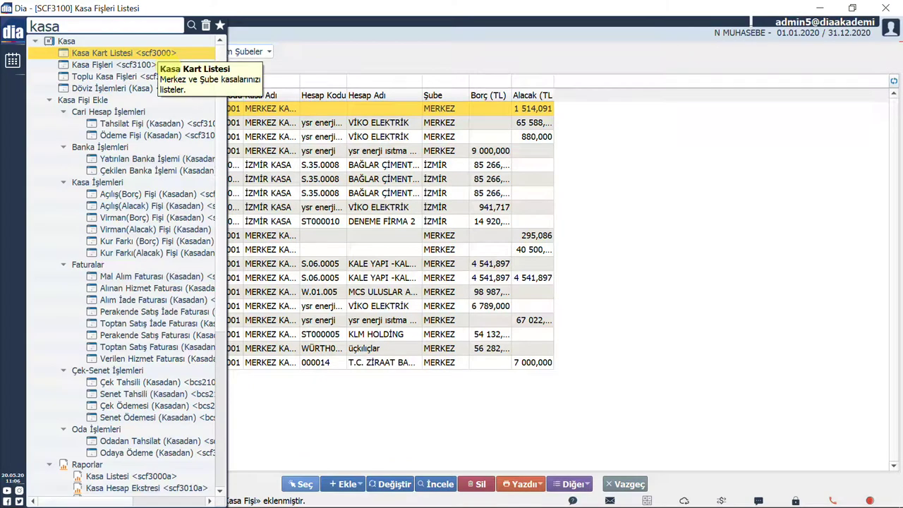
left_click(124, 53)
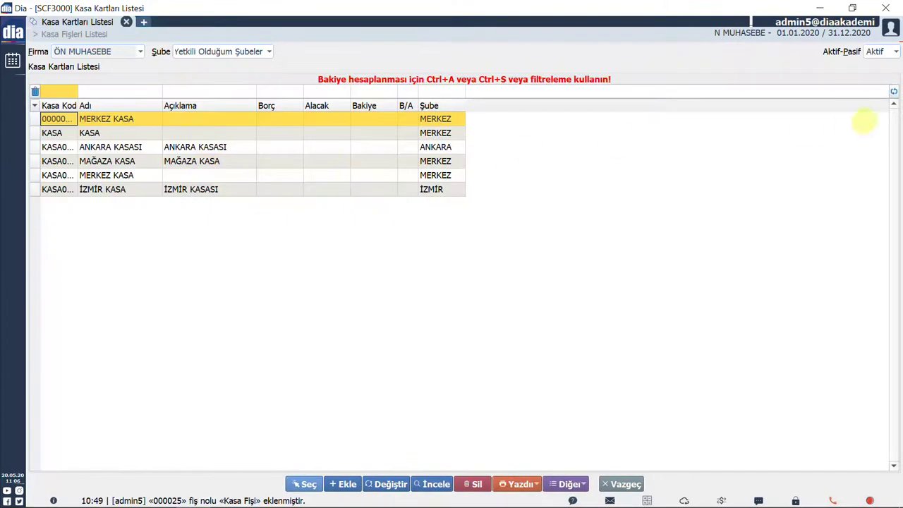
key("ctrl+a")
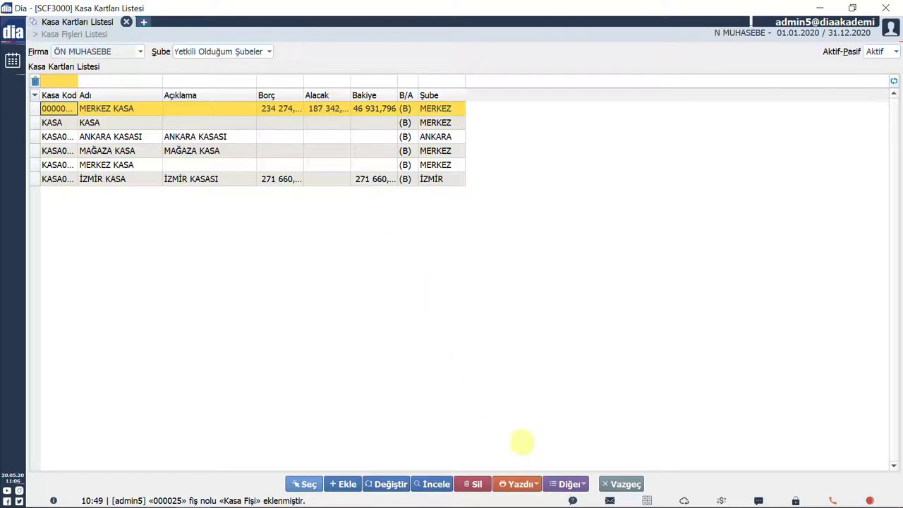
- Run Kur Farkı Hesapla for MERKEZ KASA with USD as the currency
left_click(570, 484)
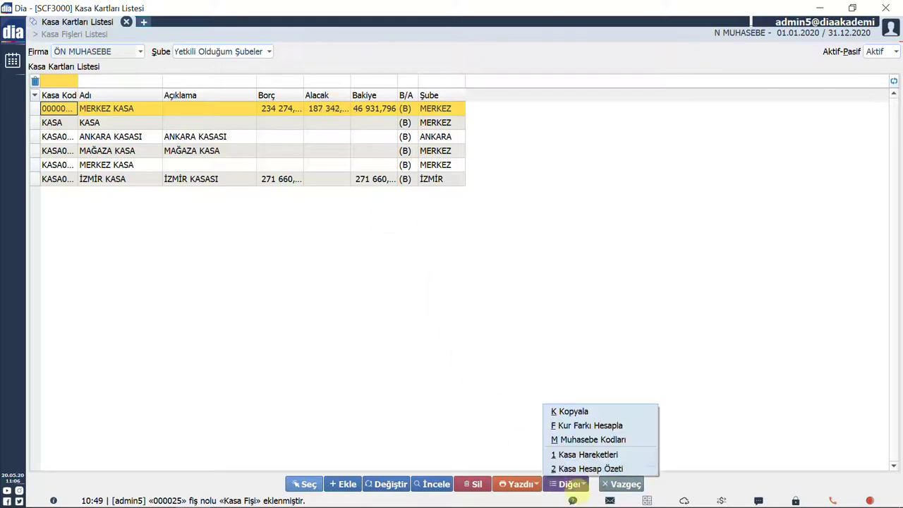
left_click(608, 426)
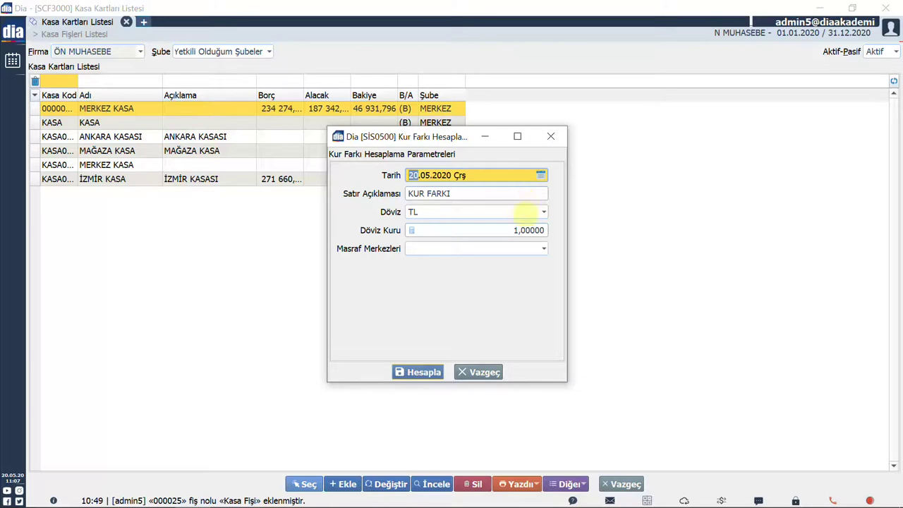
left_click(531, 212)
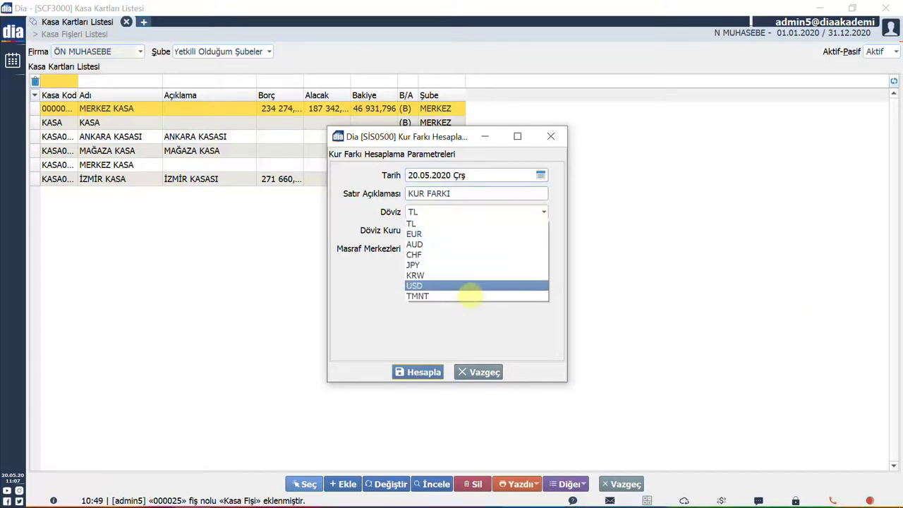
key("Return")
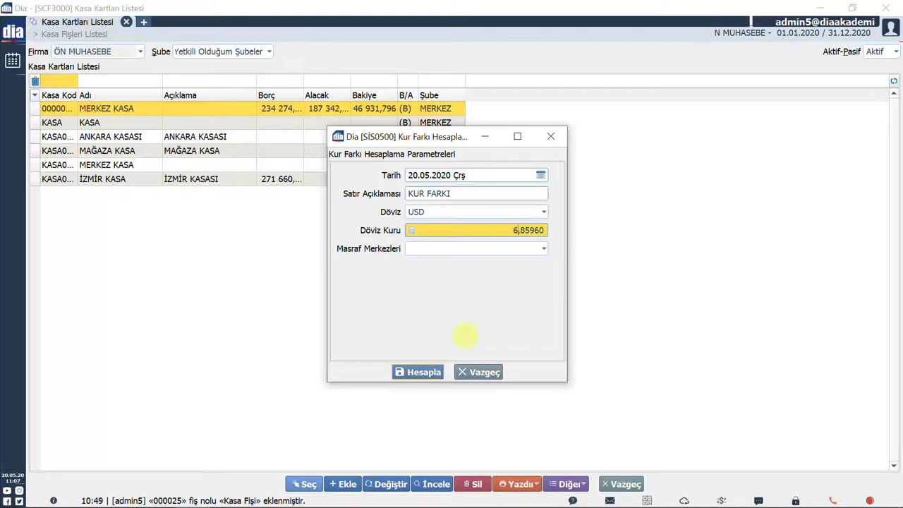
left_click(442, 377)
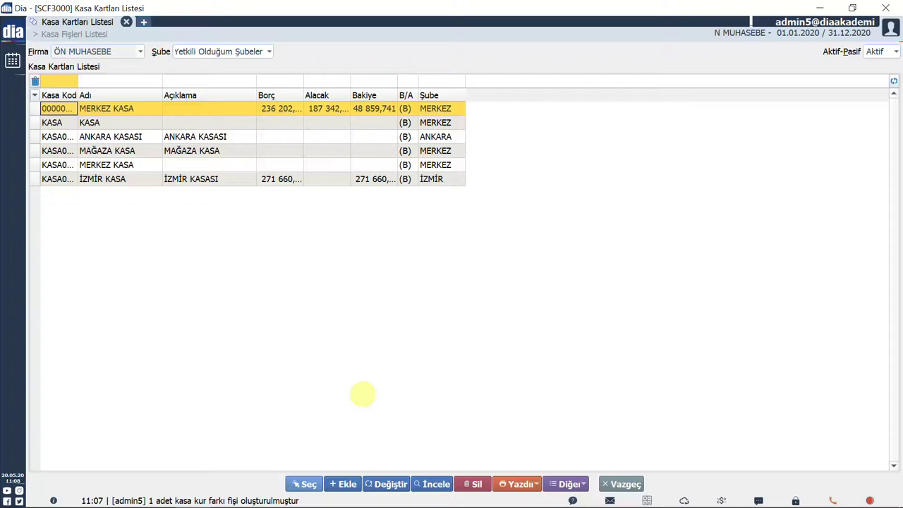
- Review the Kasa Hareketleri of MERKEZ KASA for the exchange difference entry, and return to the card list
left_click(568, 484)
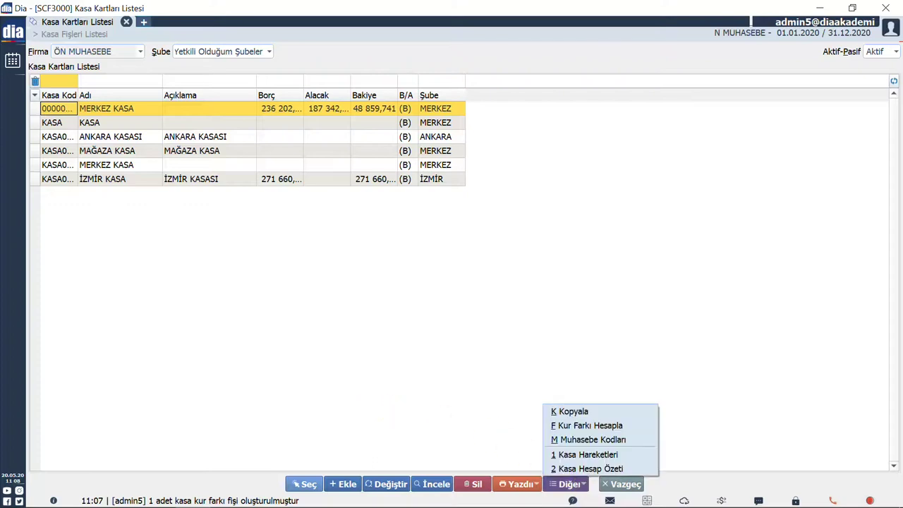
left_click(634, 458)
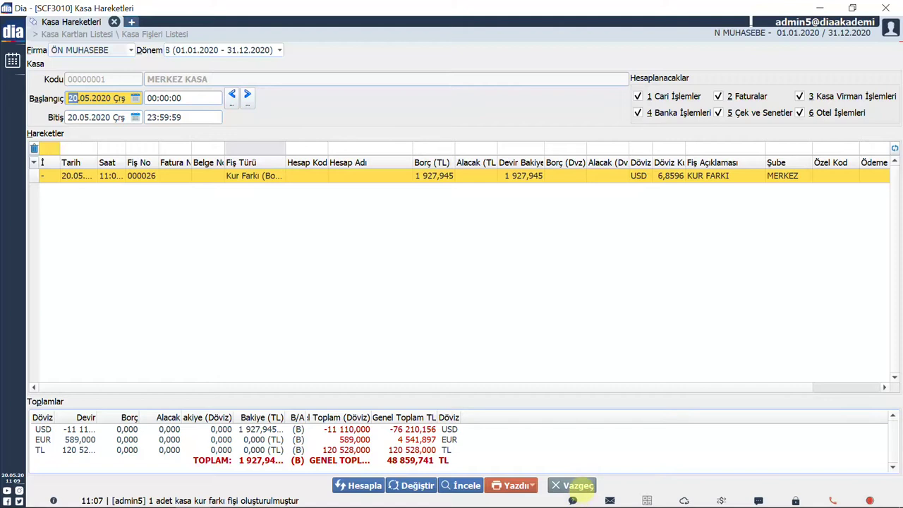
left_click(573, 486)
- Show the Kasa Hesap Özeti of MERKEZ KASA as a chart, summarised monthly (Aylık) in USD
mouse_move(570, 484)
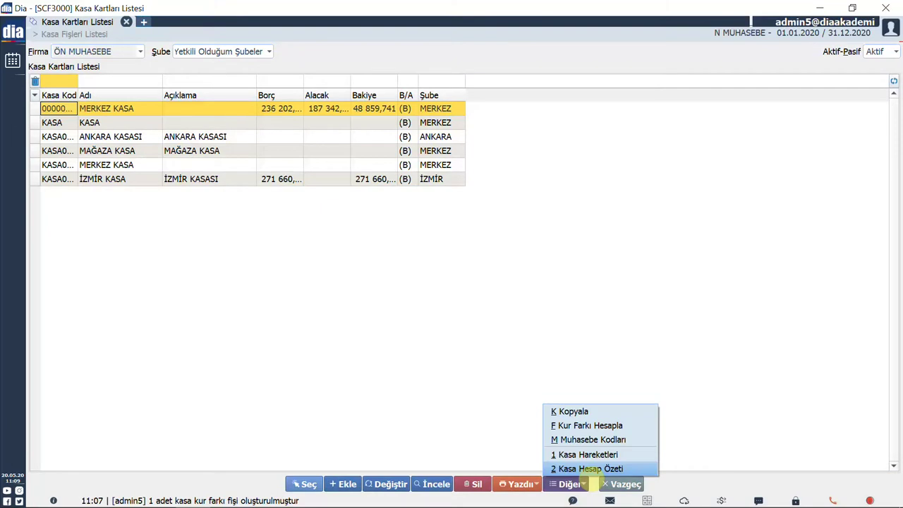
left_click(591, 469)
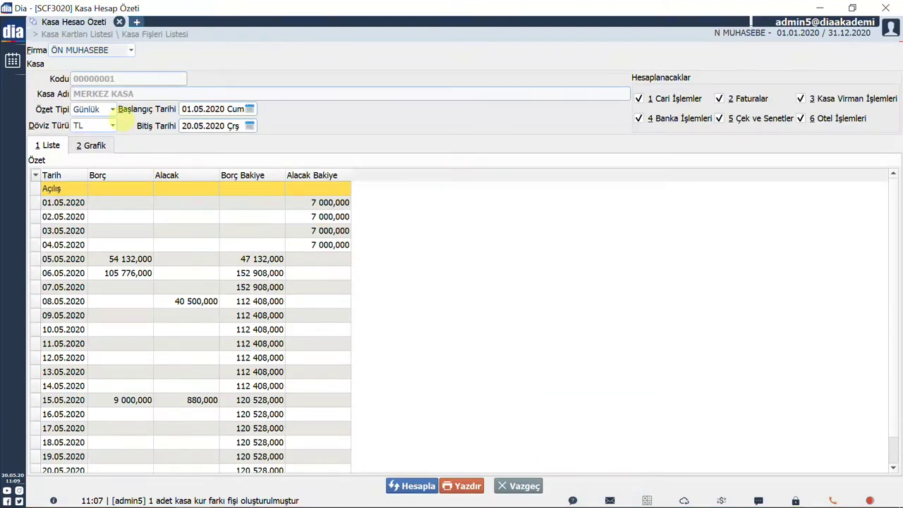
left_click(112, 111)
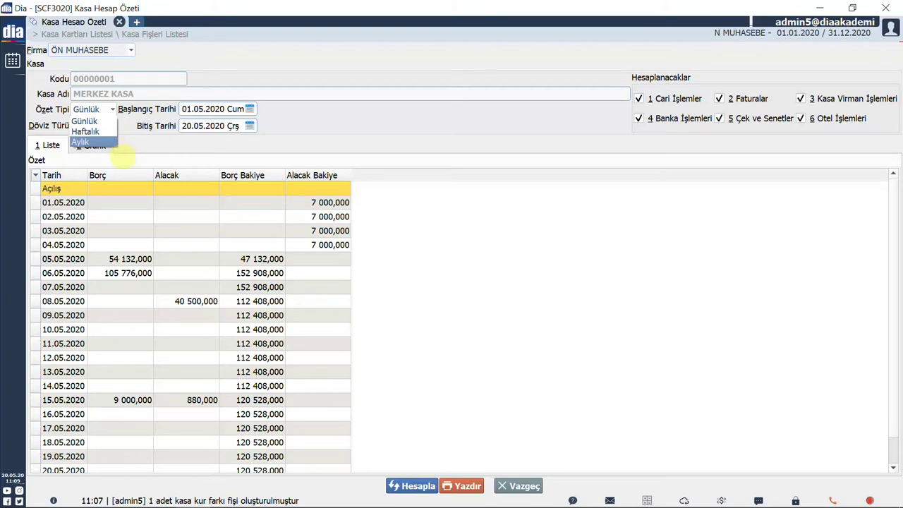
left_click(80, 141)
left_click(113, 126)
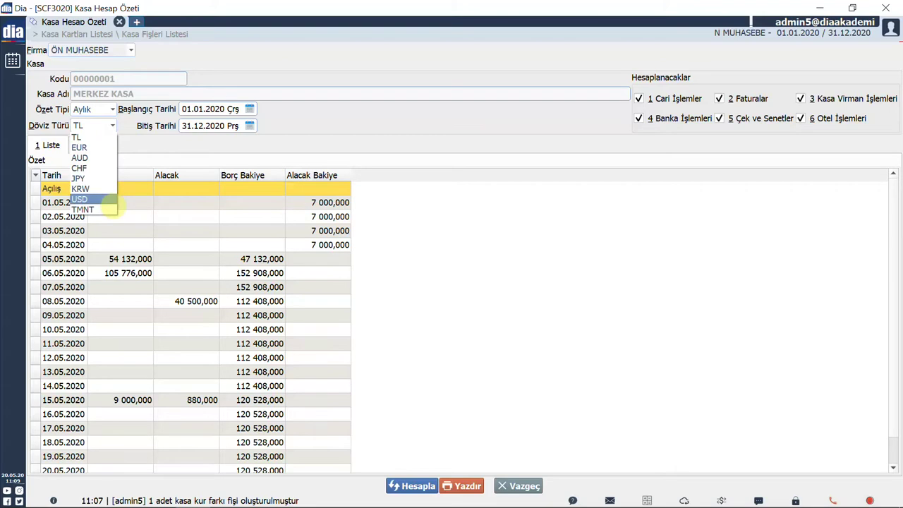
left_click(109, 201)
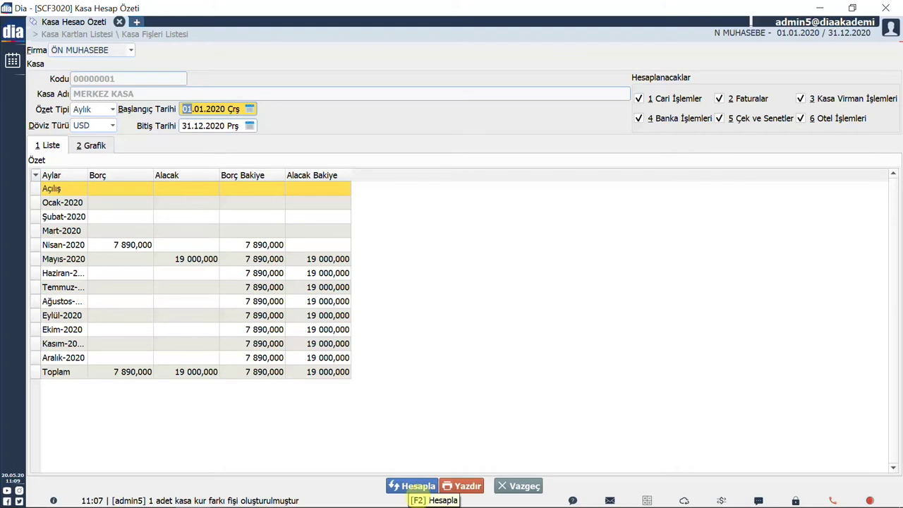
left_click(97, 147)
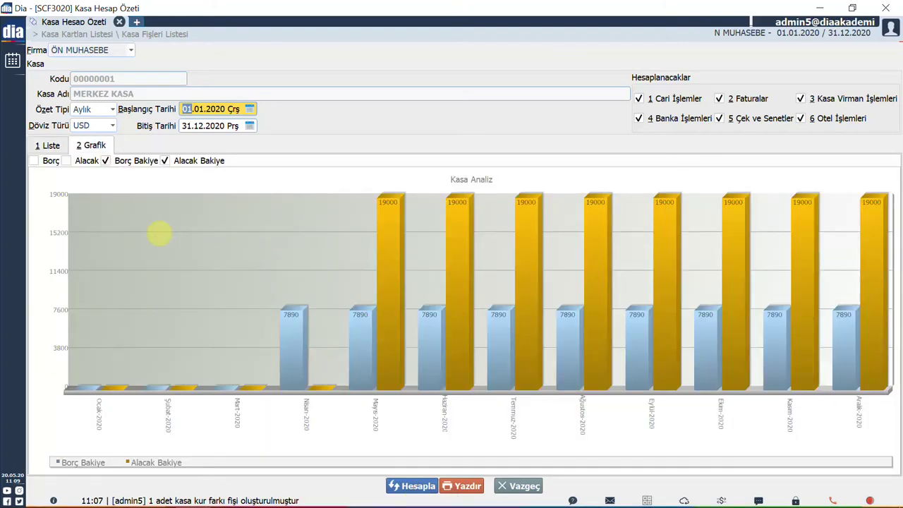